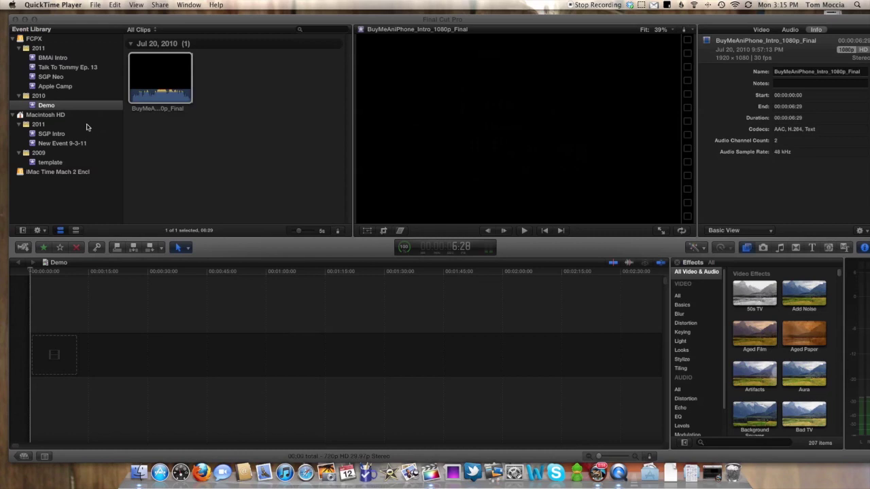
Select the BuyMeAniPhone_Intro_1080p_Final clip in the Demo event's browser
click(135, 87)
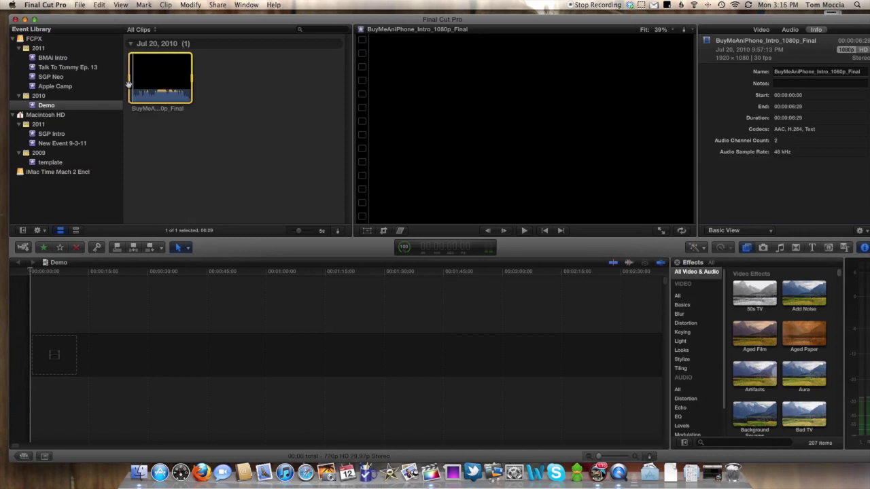
Play the BuyMeAniPhone clip in the viewer and raise the system volume
key(space)
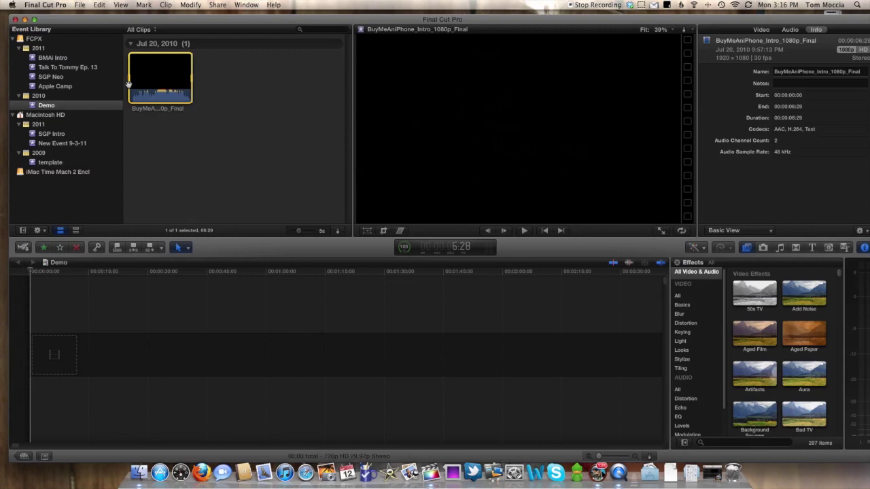
key(XF86AudioRaiseVolume)
key(XF86AudioRaiseVolume)
Launch SmartConverter from the Dock's Applications stack
click(651, 478)
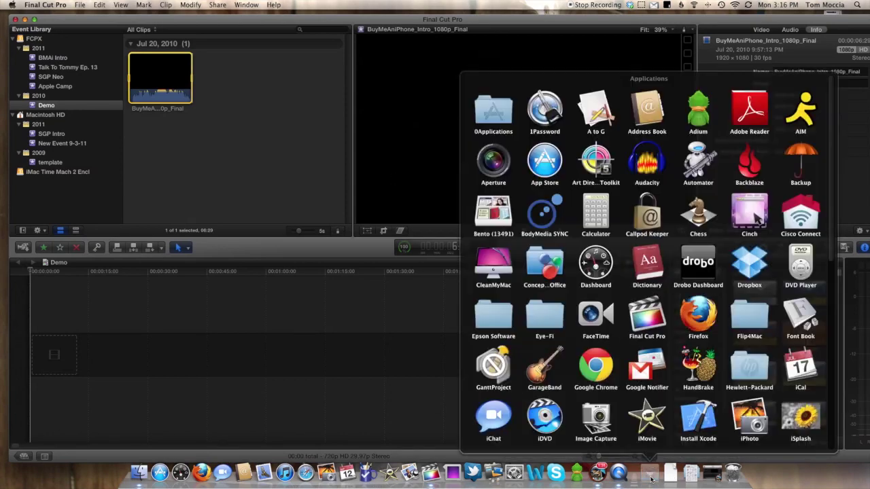
scroll(608, 387, down, 5)
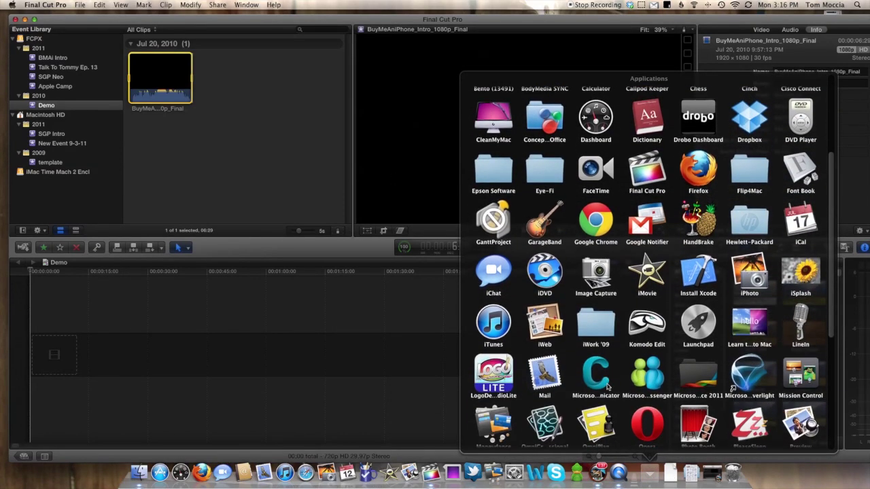
scroll(608, 388, down, 6)
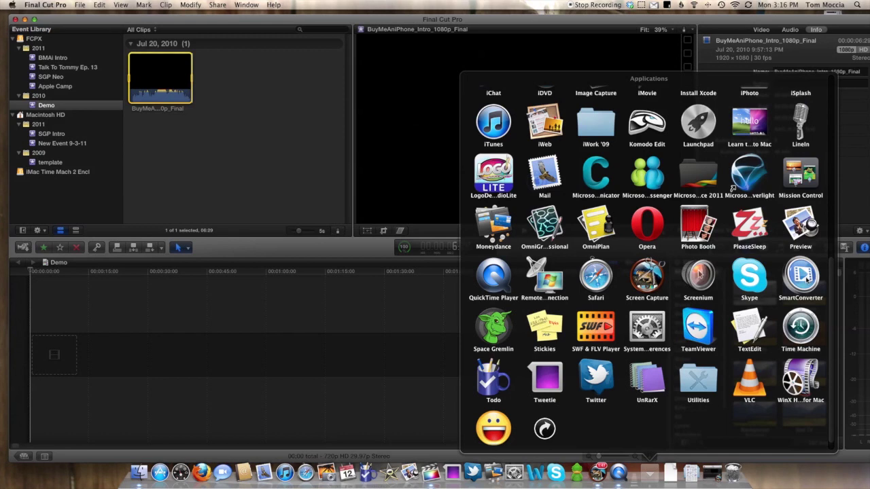
click(806, 288)
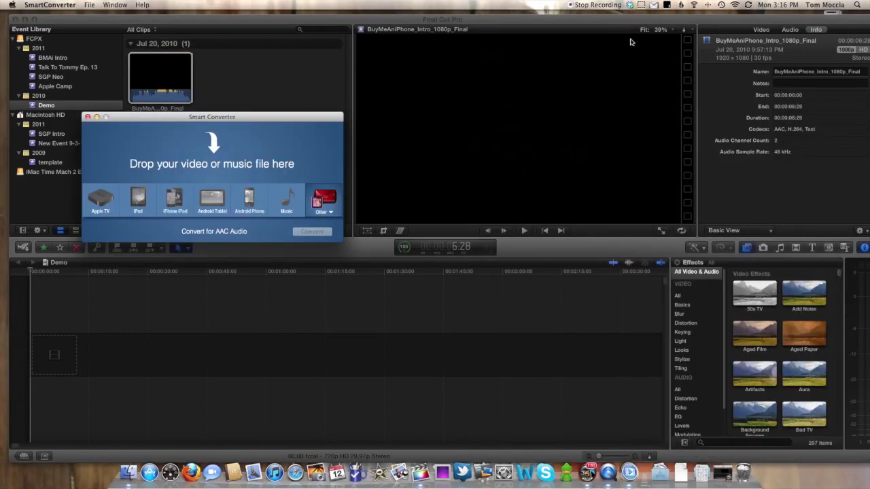
Drop BuyMeAniPhone_Intro_1080p_Final.mp4 from the desktop into Smart Converter
click(24, 19)
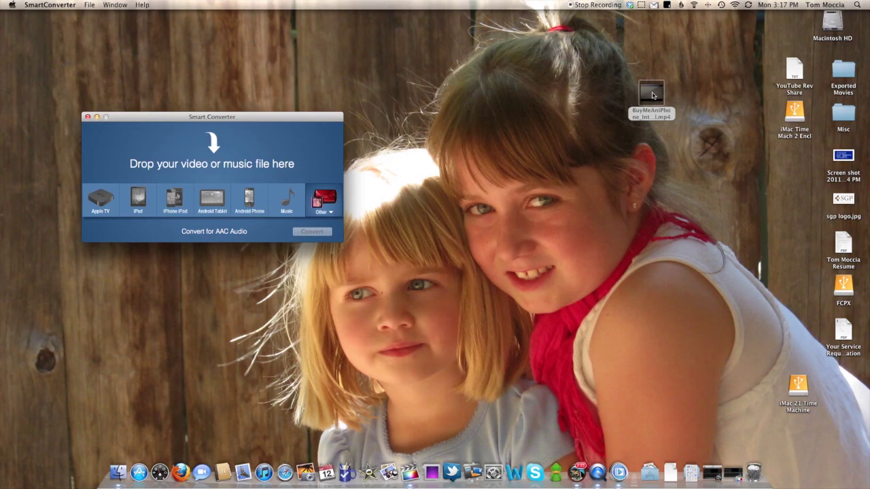
drag(653, 96, 161, 147)
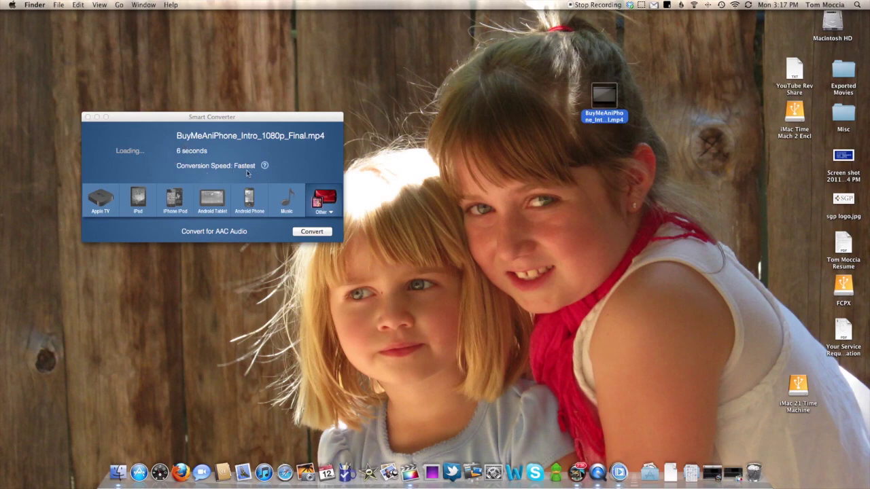
click(220, 236)
Convert the video to MP3 Audio, dismiss the upgrade ad, and put the converter away
click(331, 215)
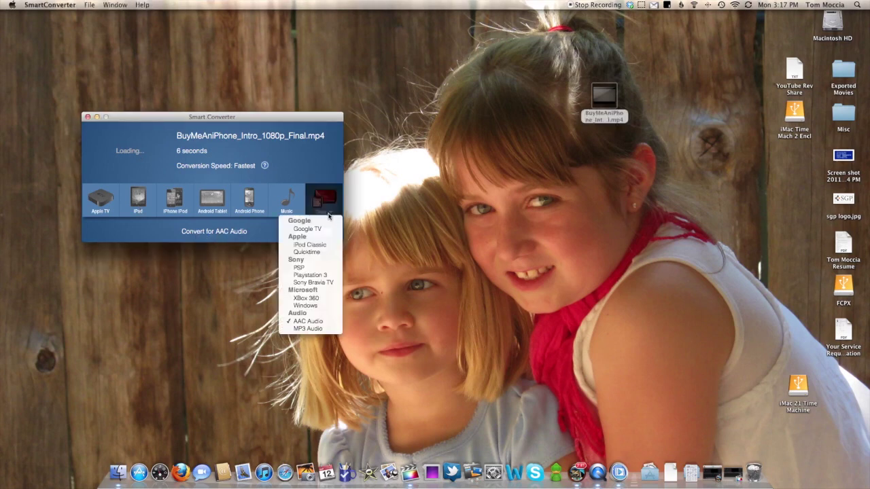
click(308, 329)
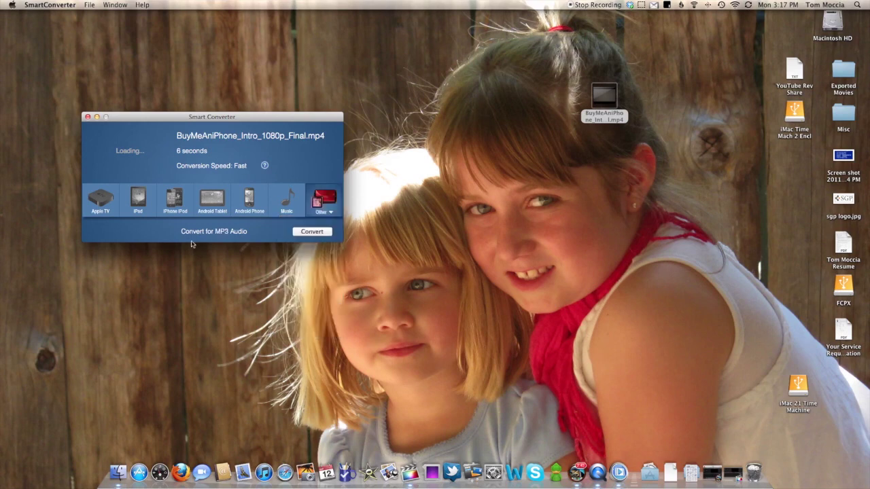
click(312, 232)
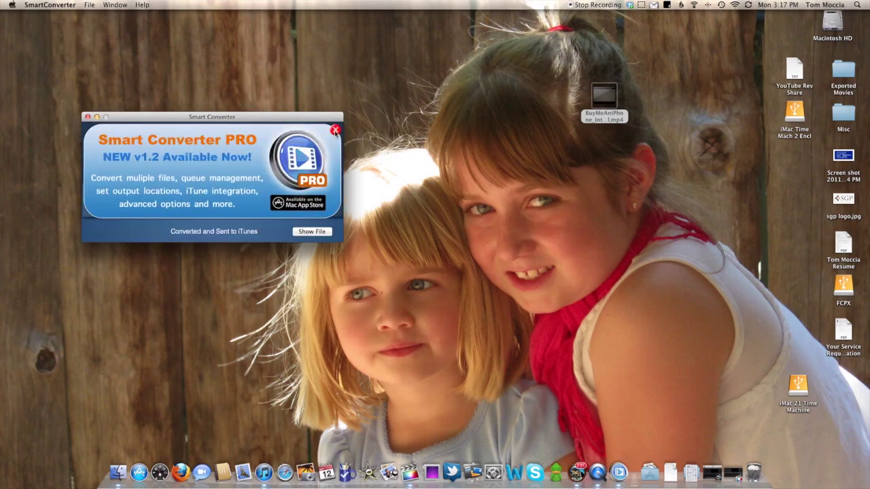
click(335, 130)
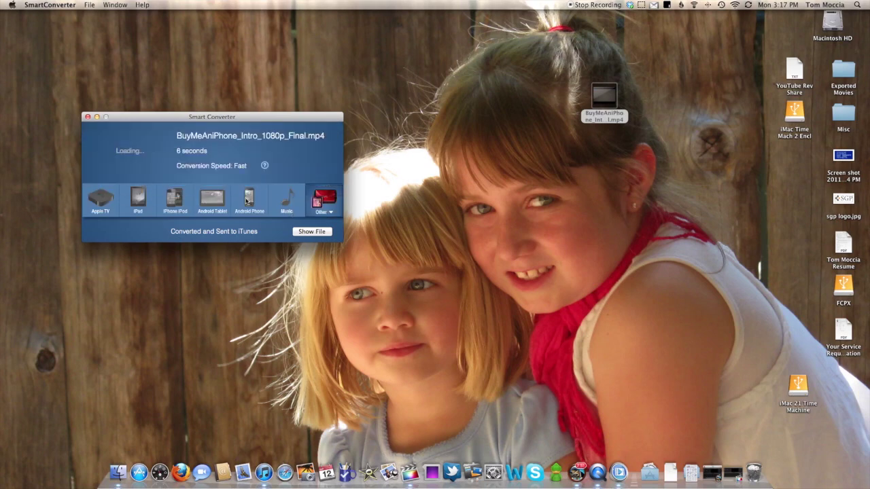
click(97, 117)
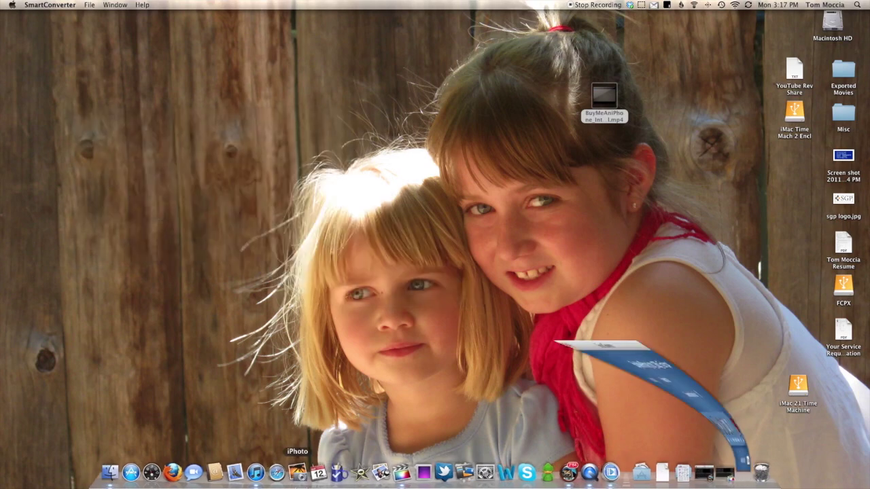
Drag the converted BuyMeAniPhone MP3 track from the iTunes Music library onto the desktop
click(262, 475)
click(108, 63)
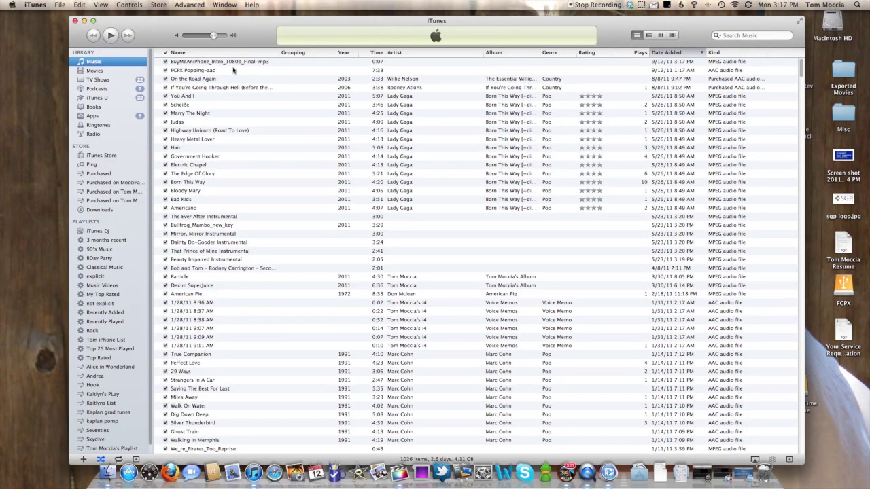
click(227, 62)
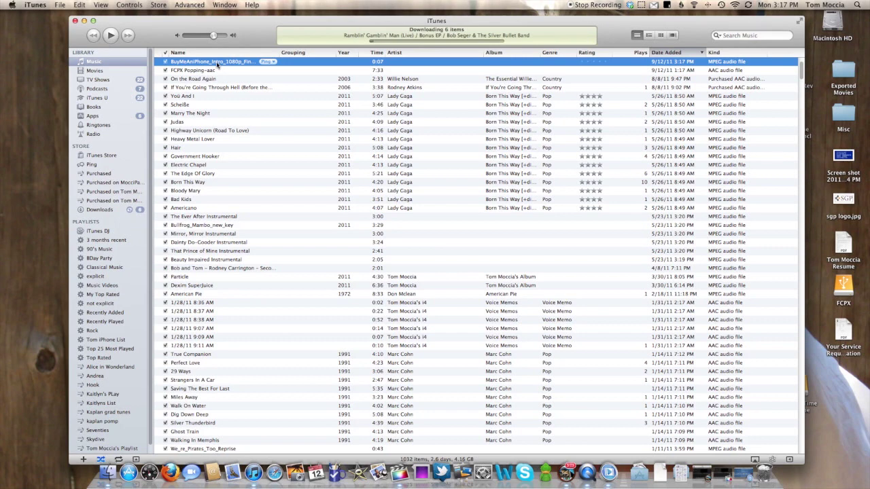
drag(218, 64, 824, 310)
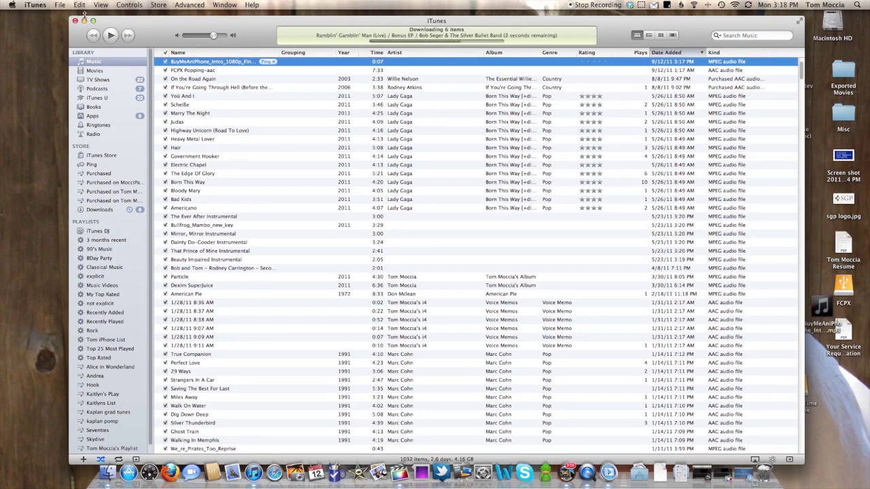
Cancel quitting iTunes, minimize it, and place the MP3 icon below the original MP4
click(35, 5)
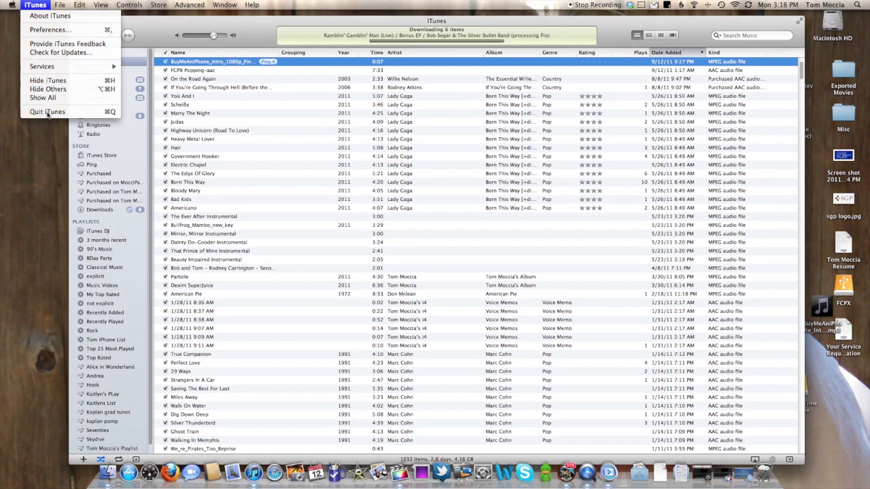
click(48, 114)
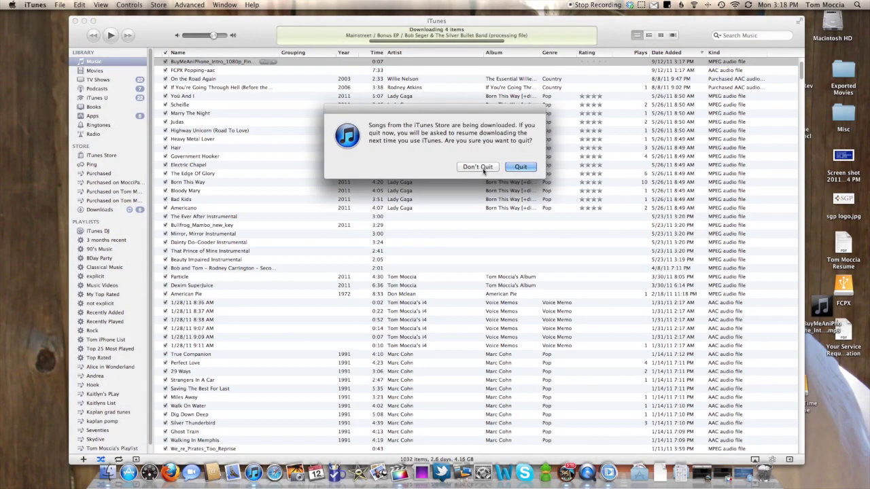
click(482, 168)
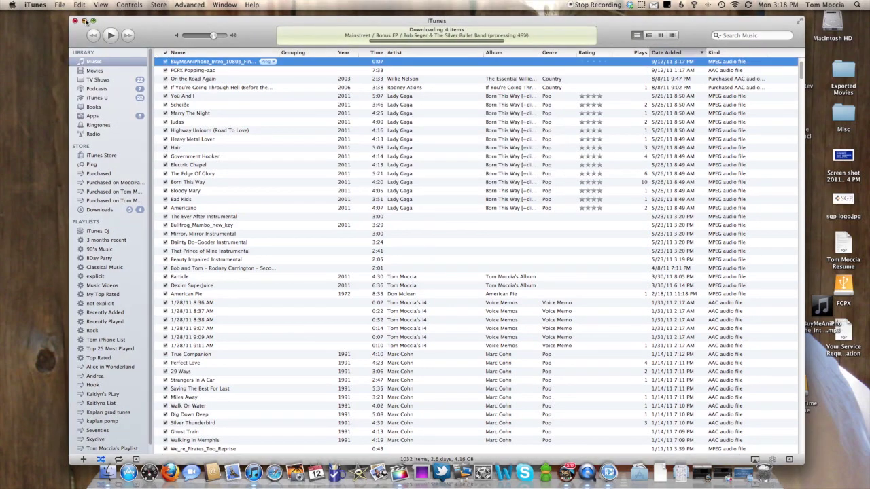
click(84, 20)
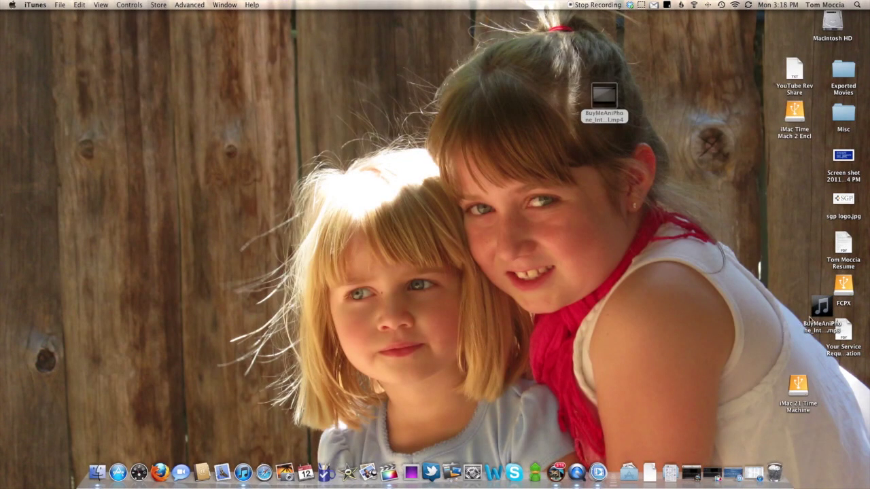
click(819, 310)
drag(819, 310, 604, 165)
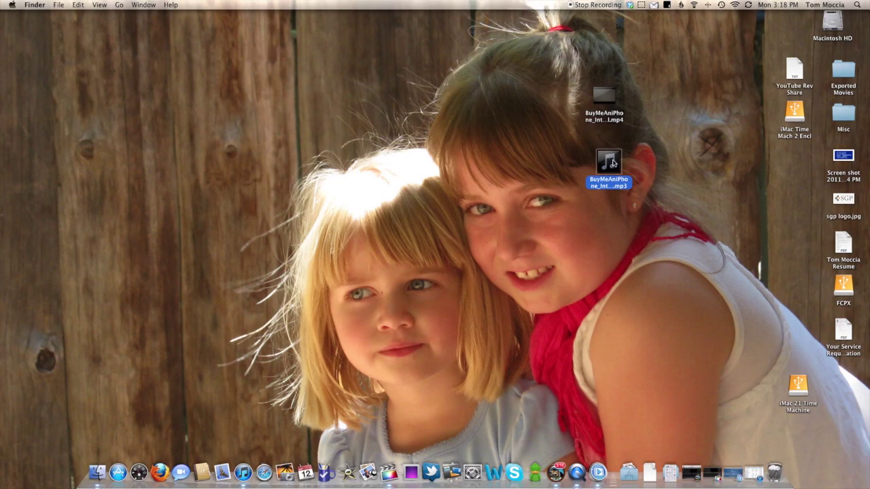
Import the BuyMeAniPhone MP3 via File > Import > Files with Analyze and fix audio problems on
click(710, 476)
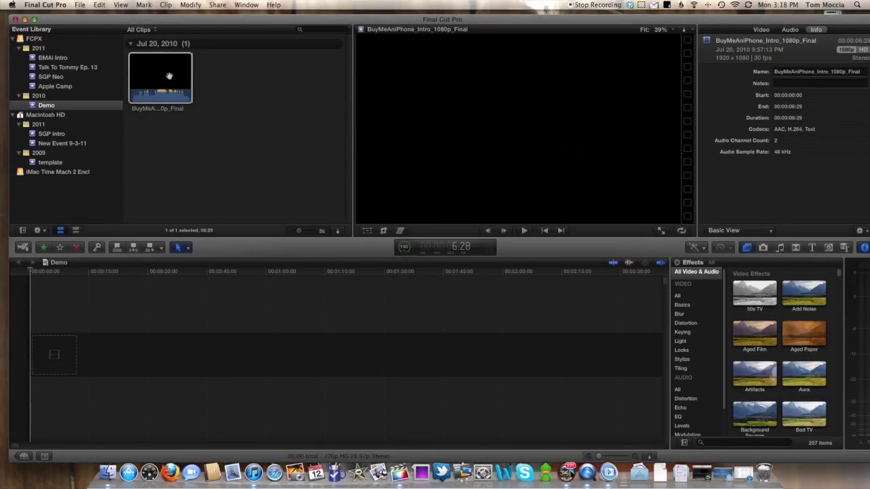
click(160, 86)
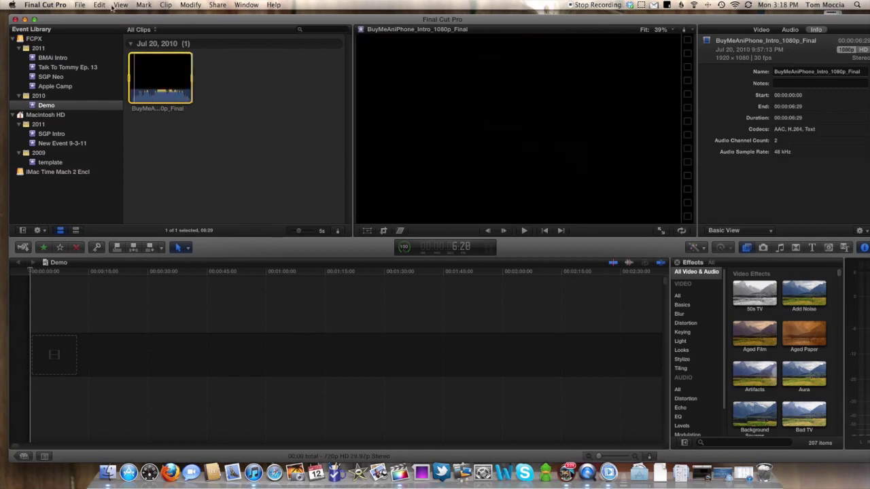
click(79, 6)
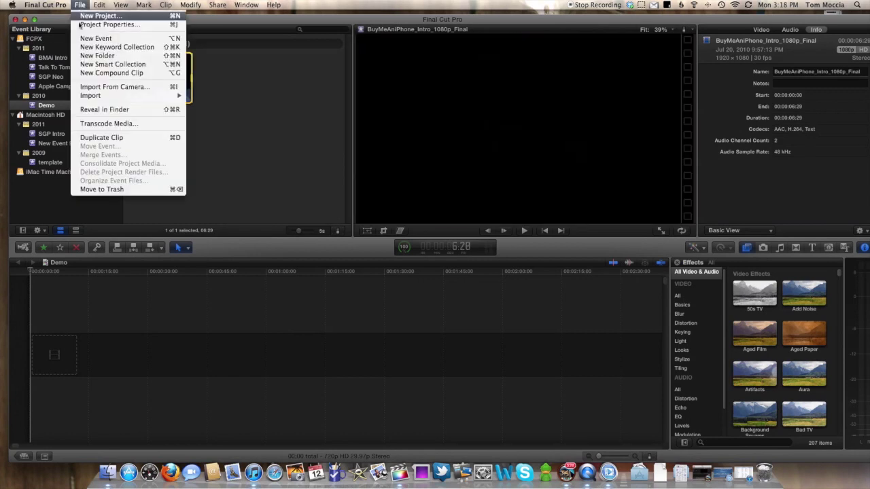
mouse_move(102, 96)
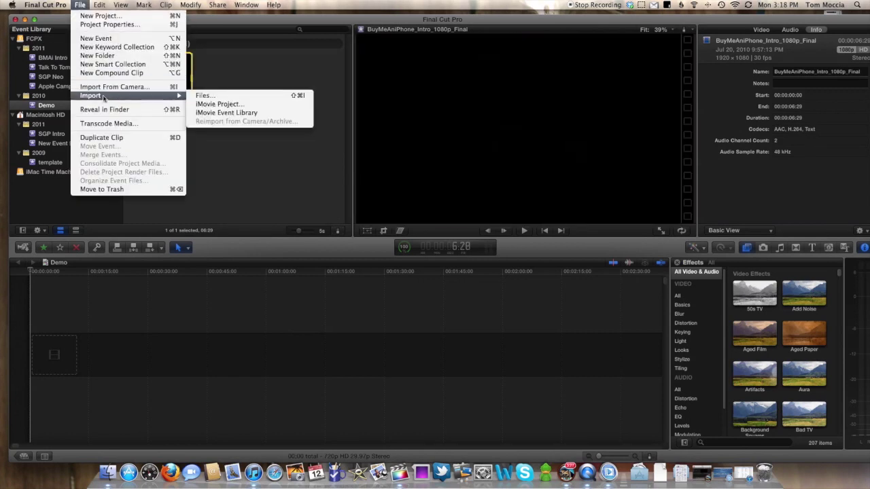
click(208, 96)
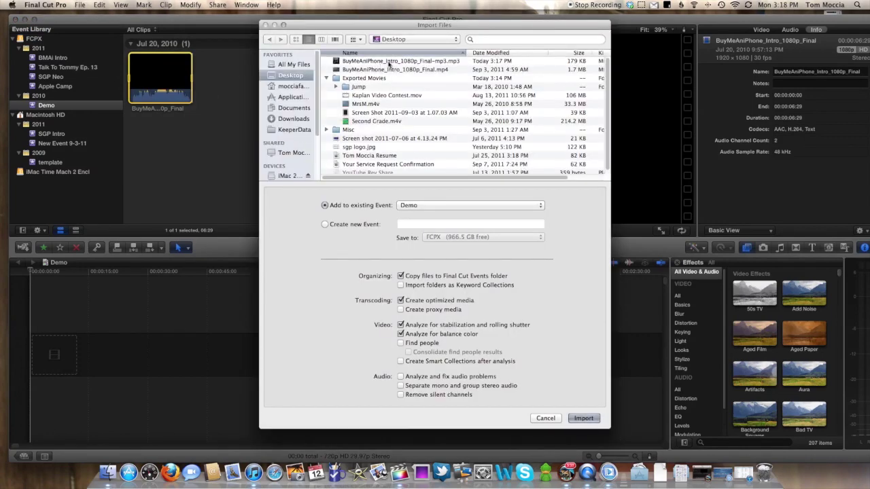
click(327, 79)
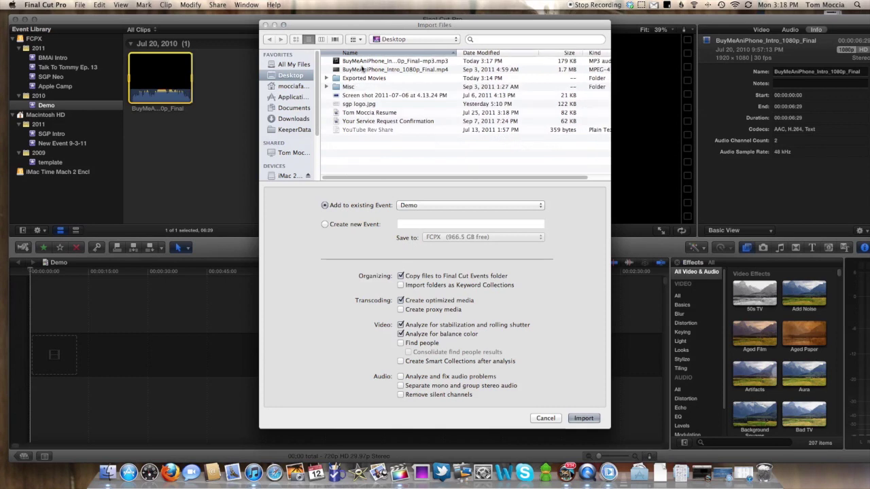
click(364, 62)
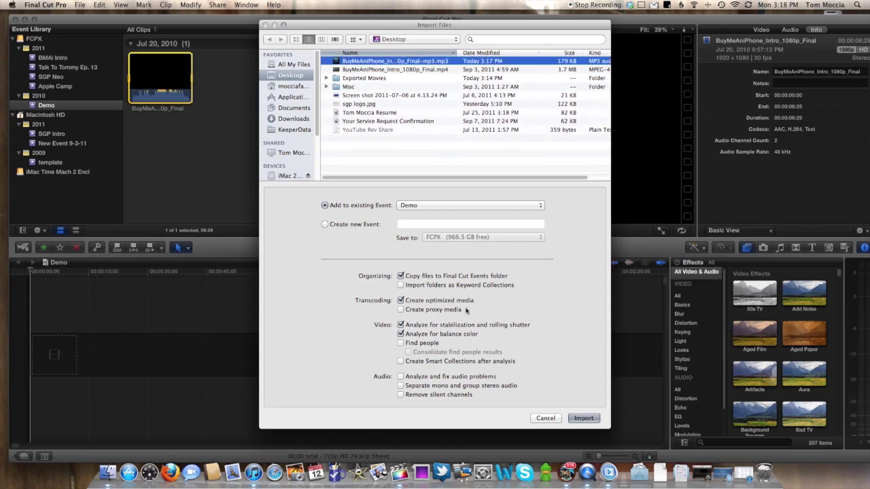
click(400, 377)
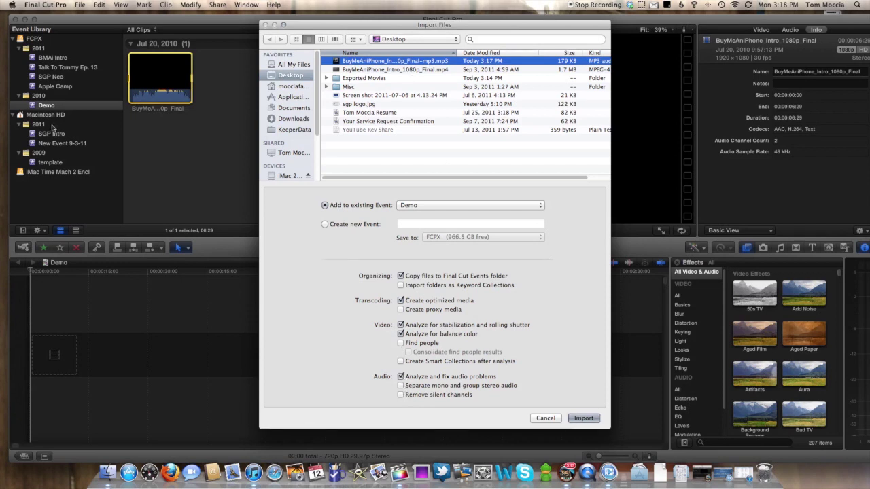
click(585, 419)
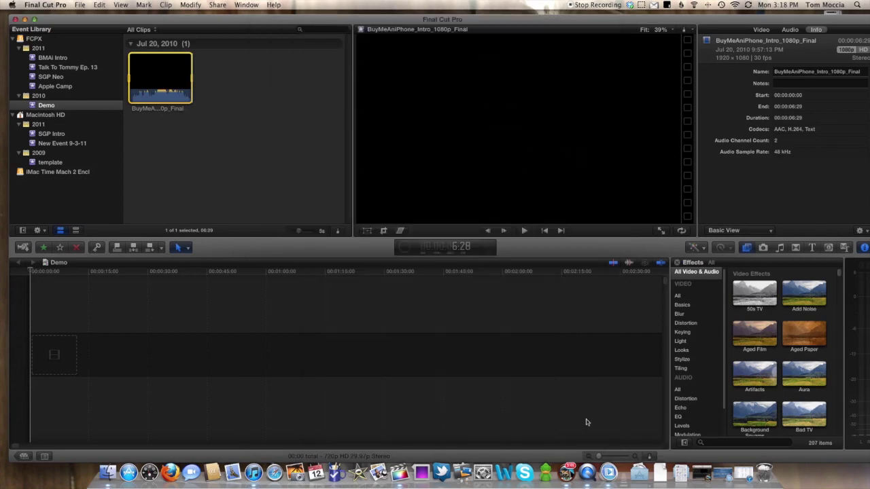
Return from Mission Control, then play and stop the imported MP3 clip in the Event Browser
key(ctrl+Up)
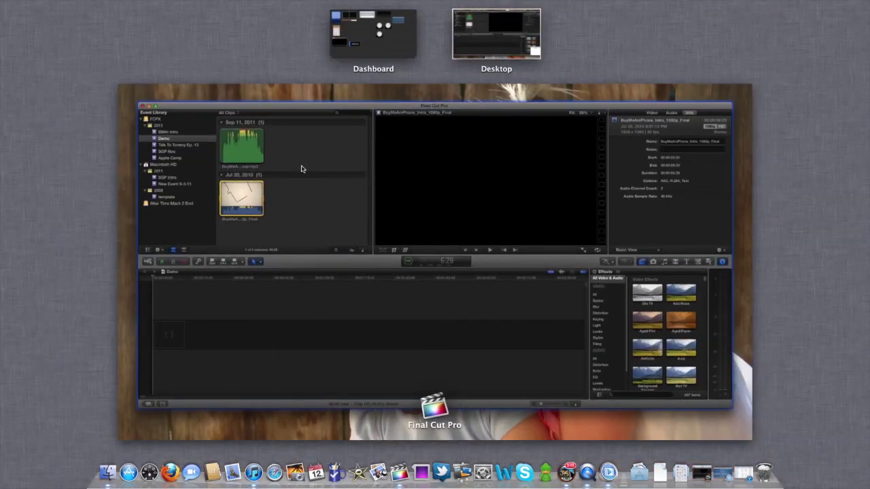
click(302, 169)
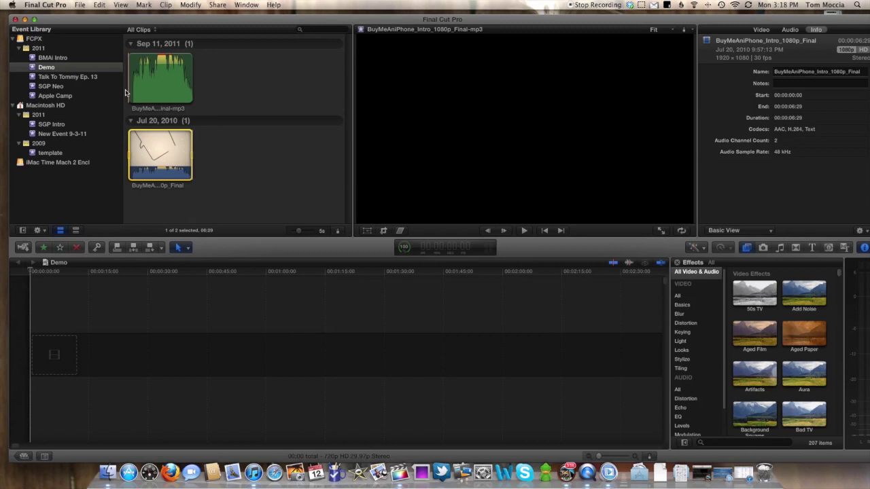
key(space)
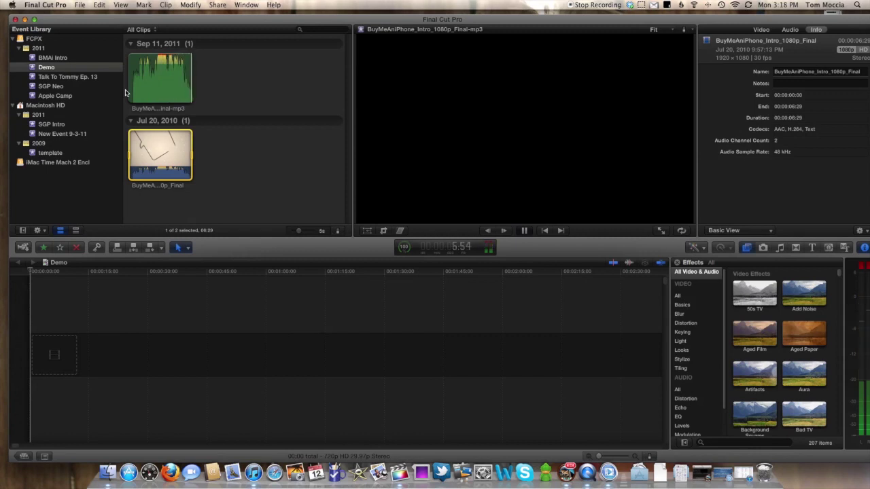
key(space)
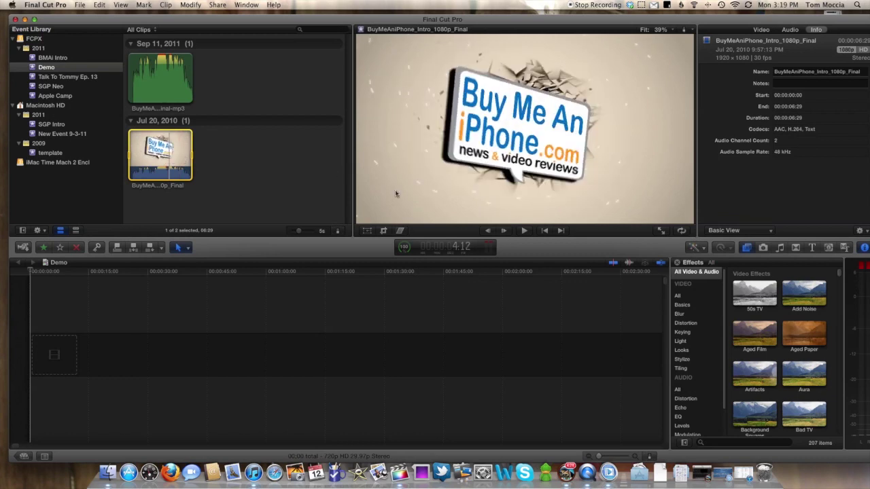
Uncheck the video clip's Stereo channel in Inspector > Audio, then play the clip to check
click(792, 33)
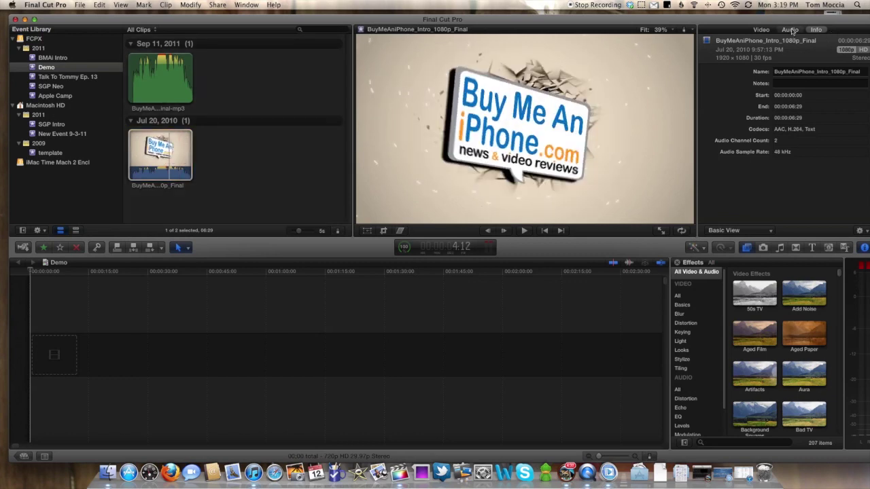
click(791, 31)
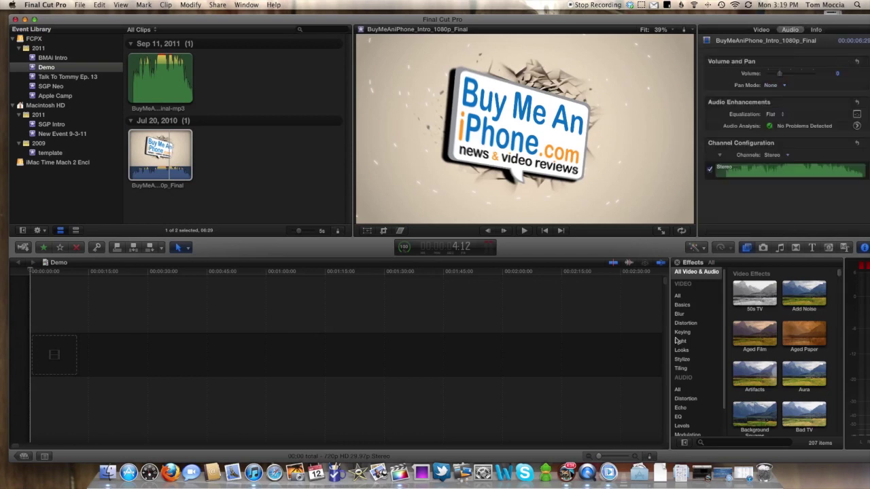
click(711, 171)
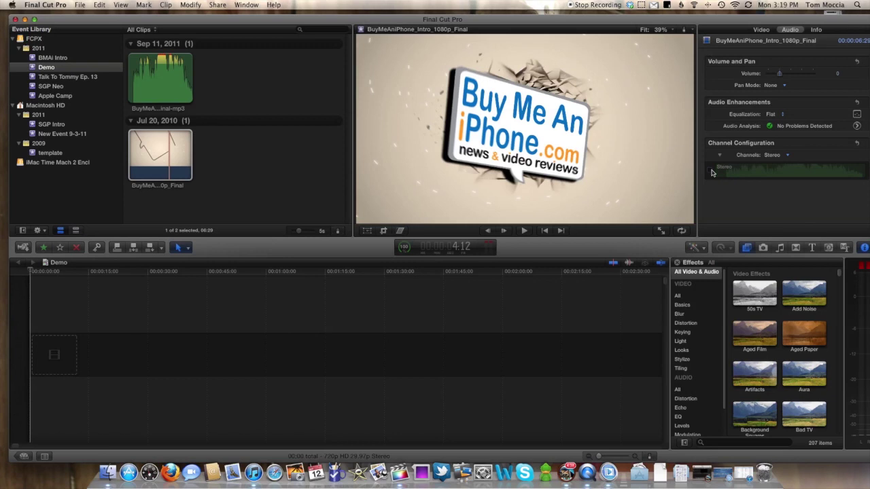
click(136, 164)
key(space)
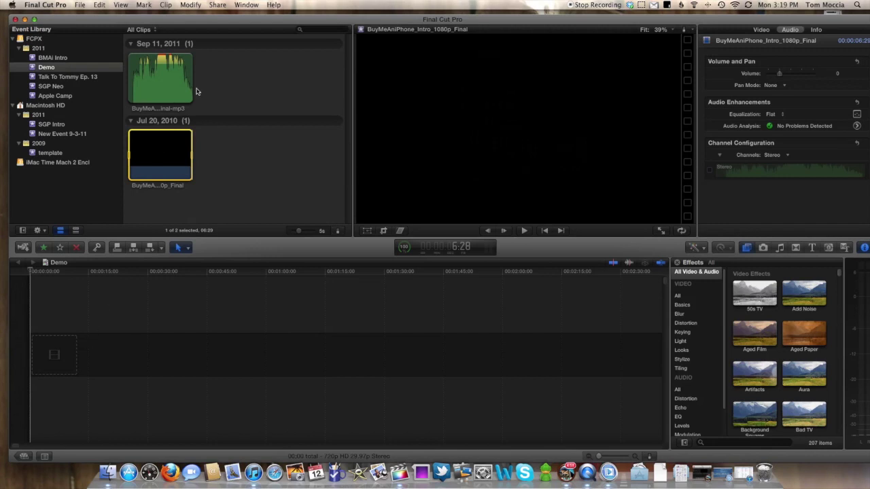
Select both the video and MP3 clips and apply Clip > Synchronize Clips
super+click(169, 82)
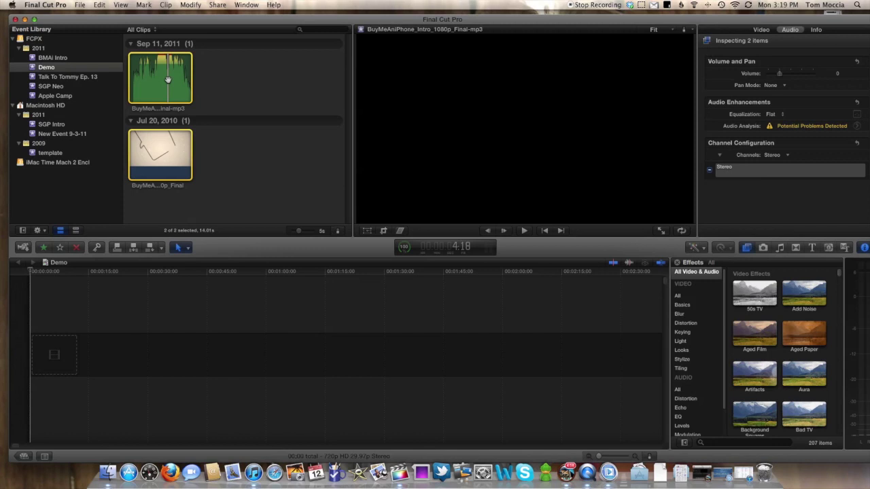
click(166, 6)
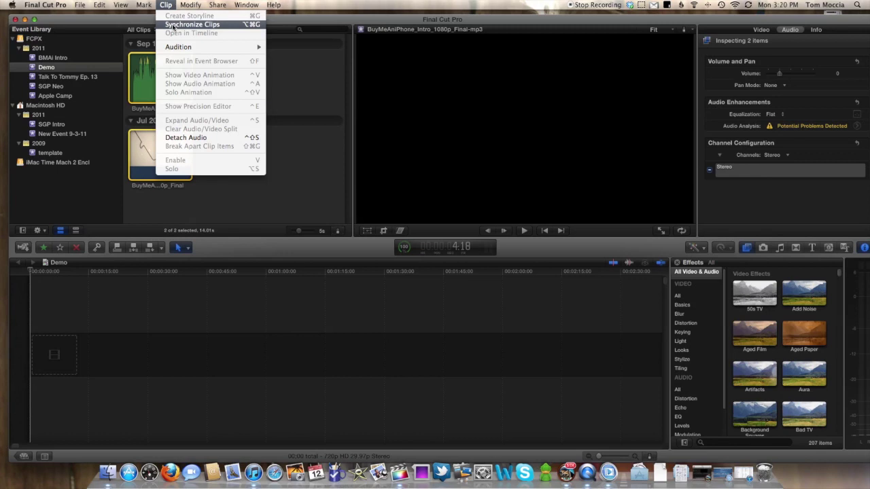
click(173, 25)
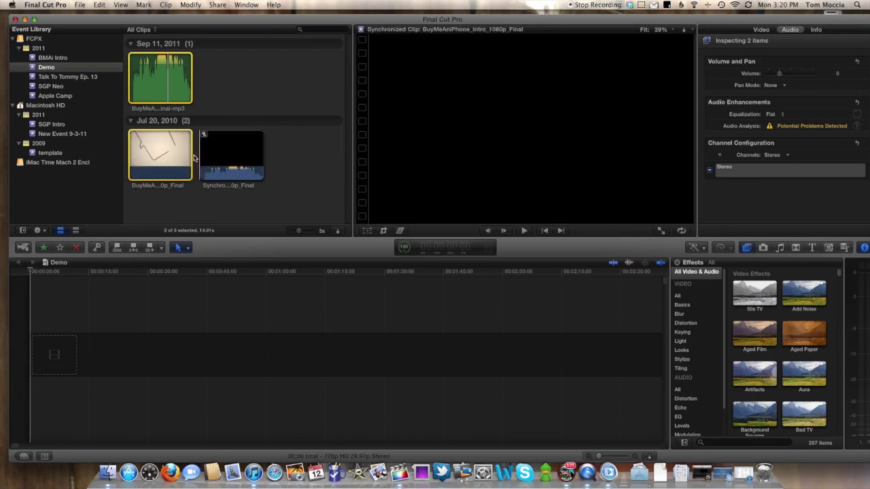
Place the synchronized clip at the Demo timeline's start and uncheck its BuyMeAniPhone_Intro_1080p_Final audio channel
key(space)
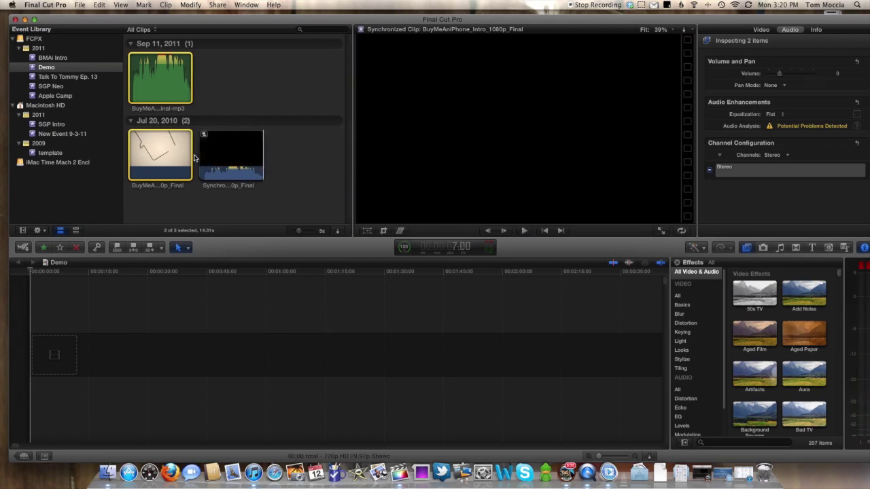
click(232, 152)
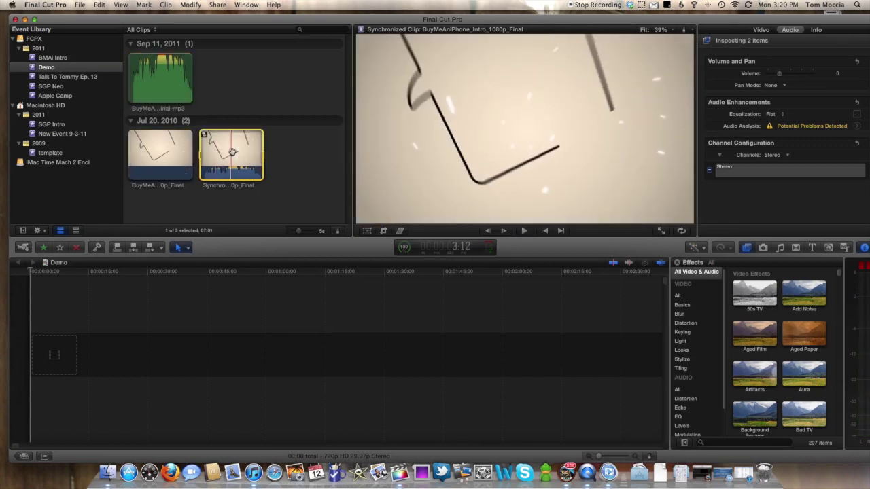
drag(82, 341, 80, 346)
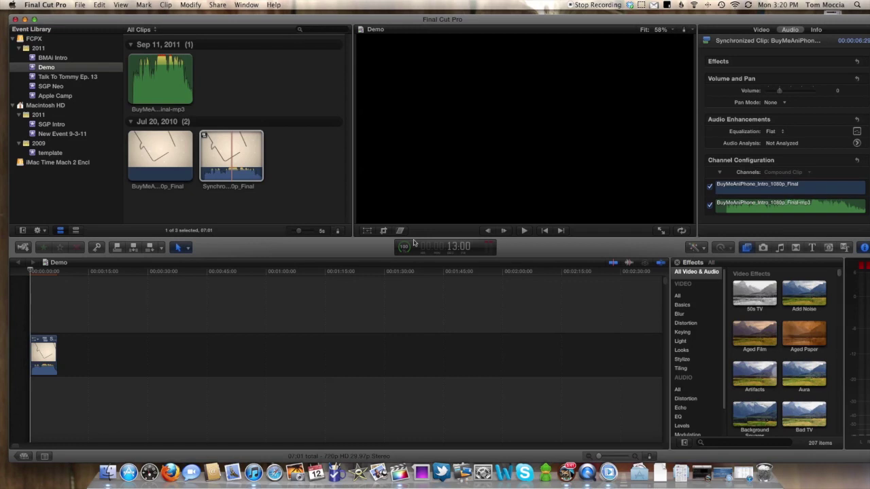
click(711, 189)
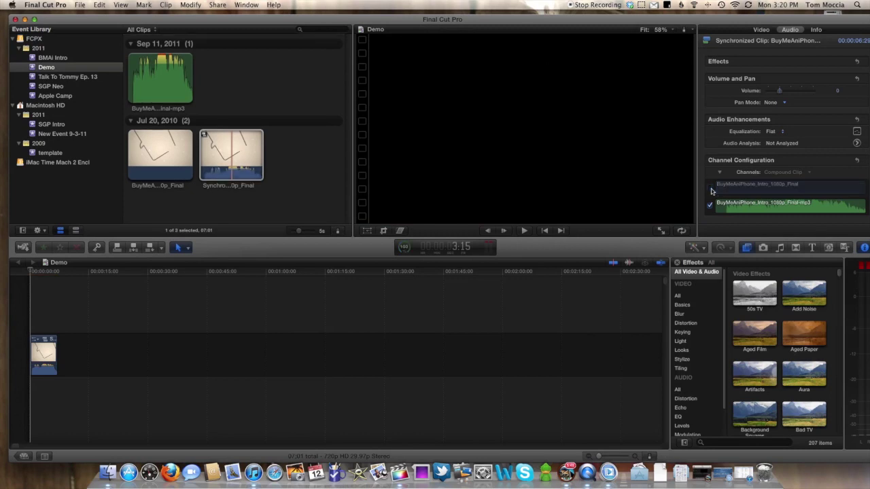